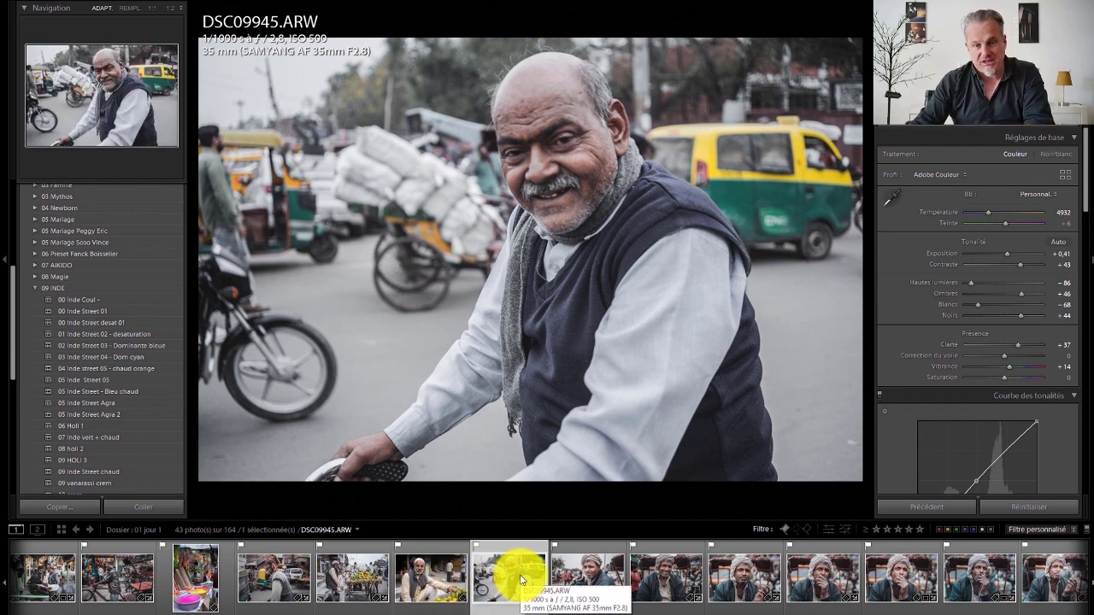
- Review the street photos DSC09948, DSC09936, DSC09941 and DSC09945, ending back on DSC09948
click(591, 574)
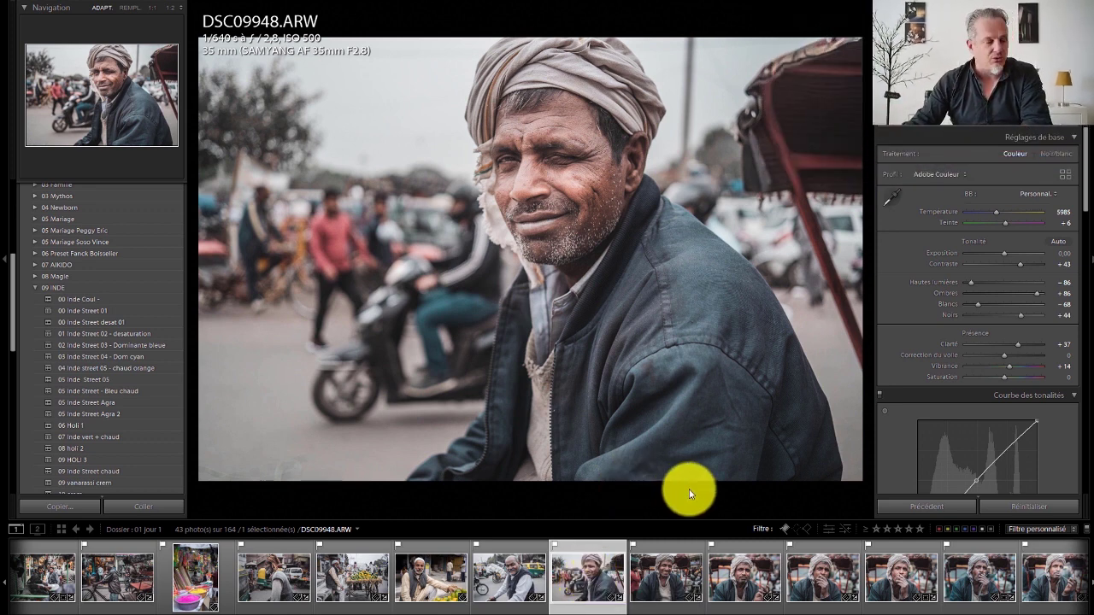
click(352, 576)
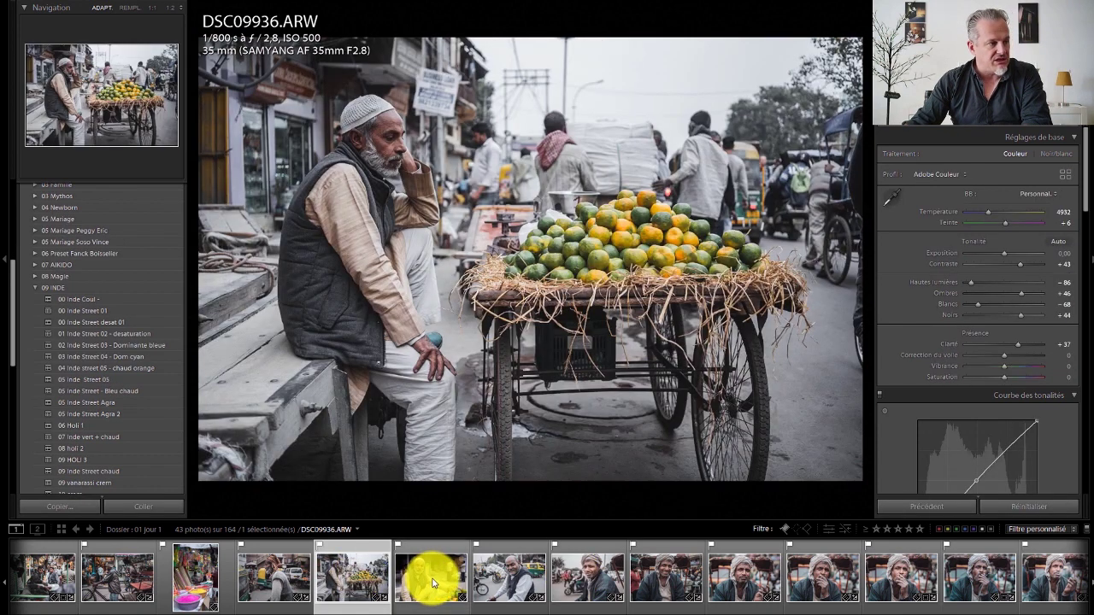
click(432, 583)
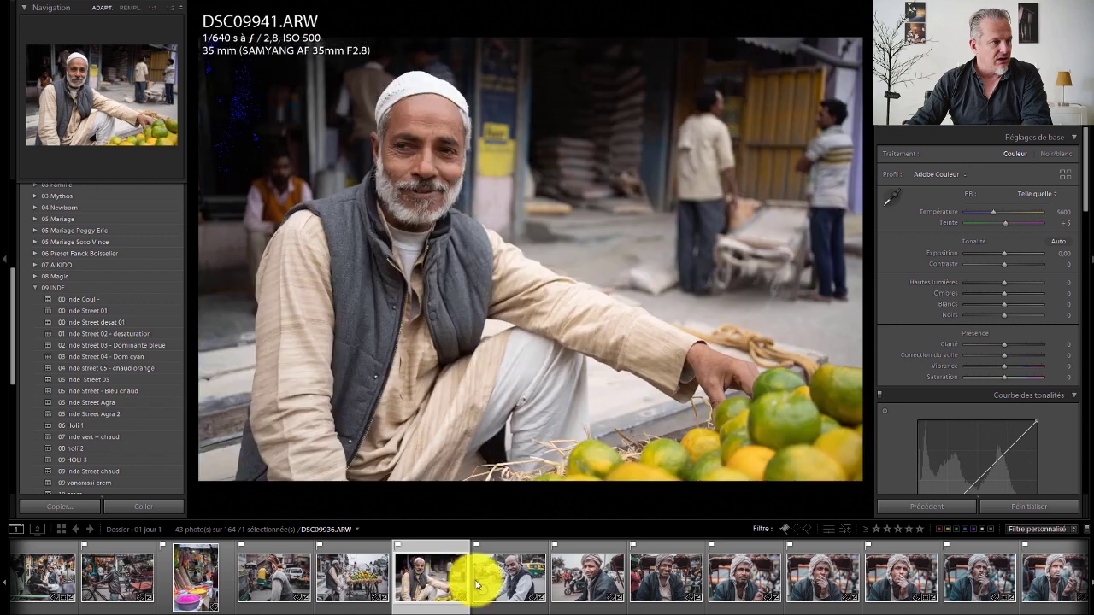
click(512, 579)
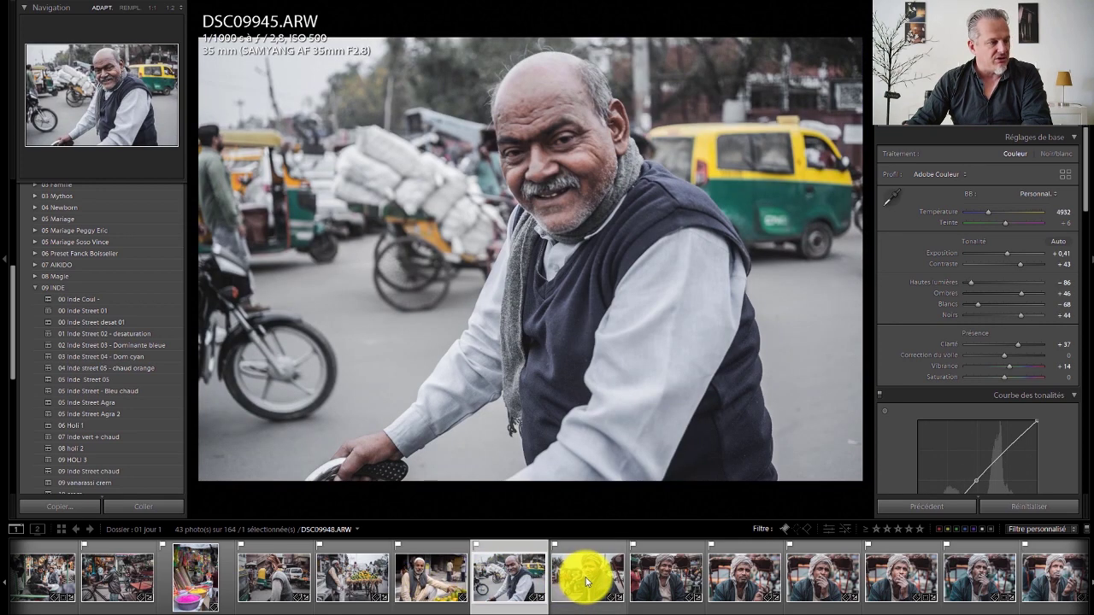
click(586, 582)
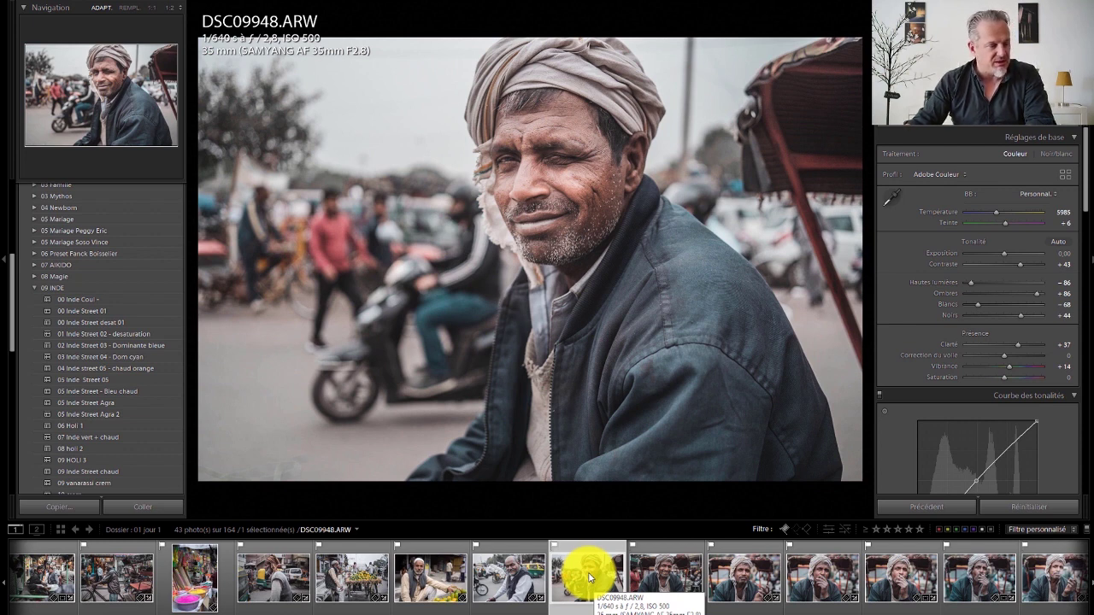
- Open DSC09952, switch the photo info overlay to capture date and dimensions, and set the exposure to +0,26
click(657, 572)
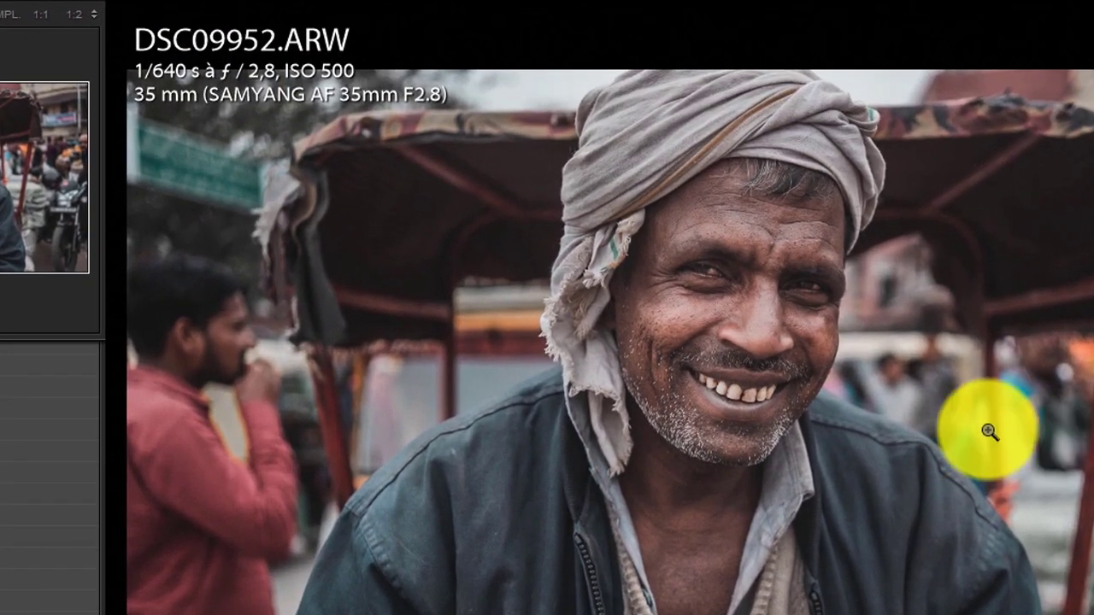
key(i)
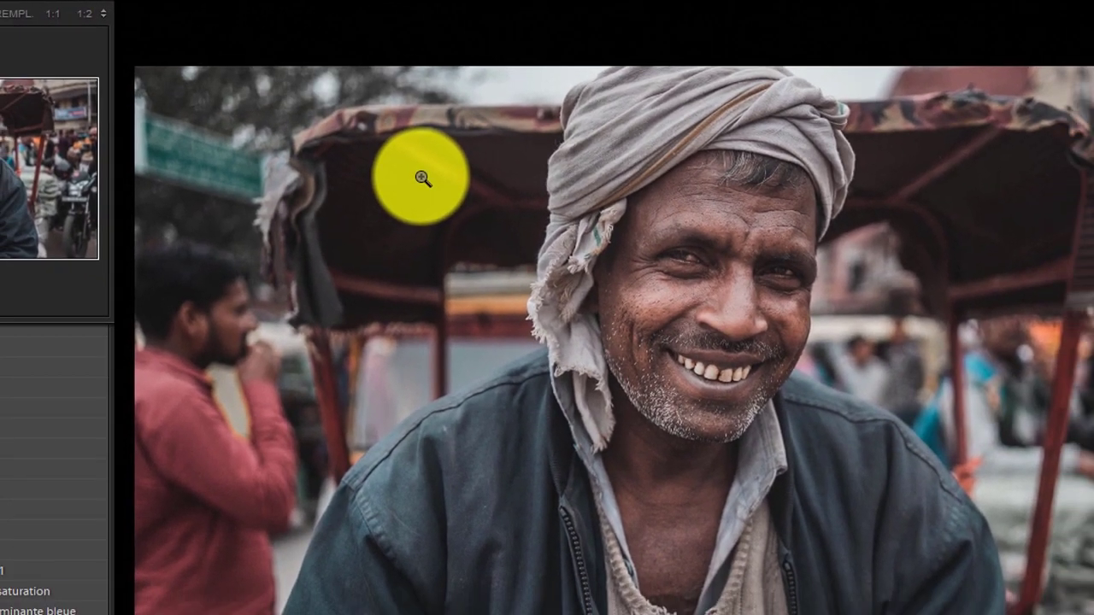
key(i)
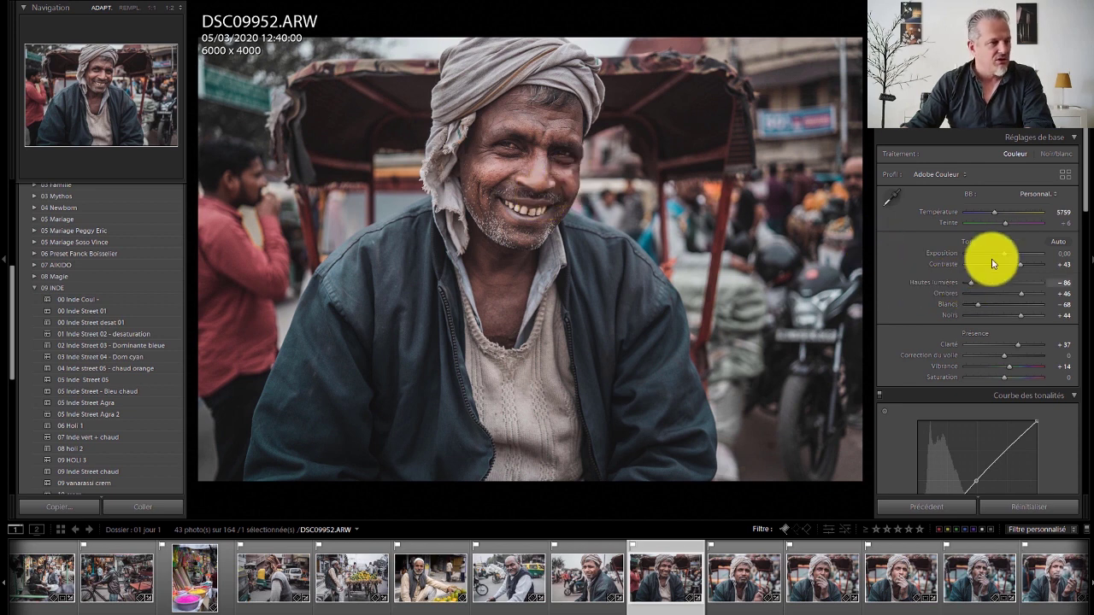
drag(1002, 253, 1007, 253)
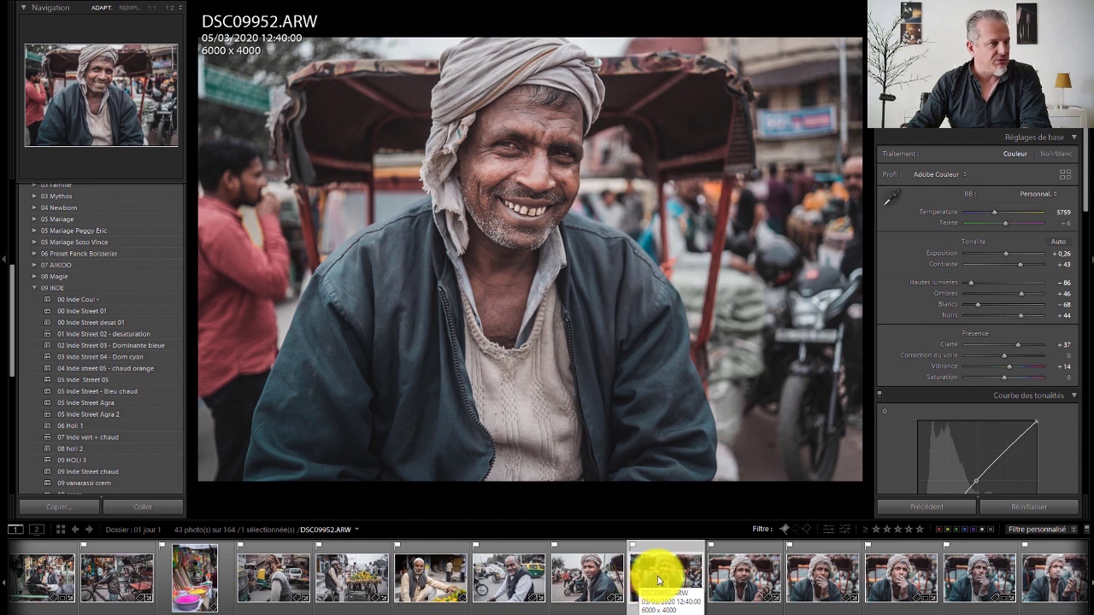
- Switch the info overlay to exposure and lens details on DSC09957, and compare this portrait with DSC09952
click(740, 579)
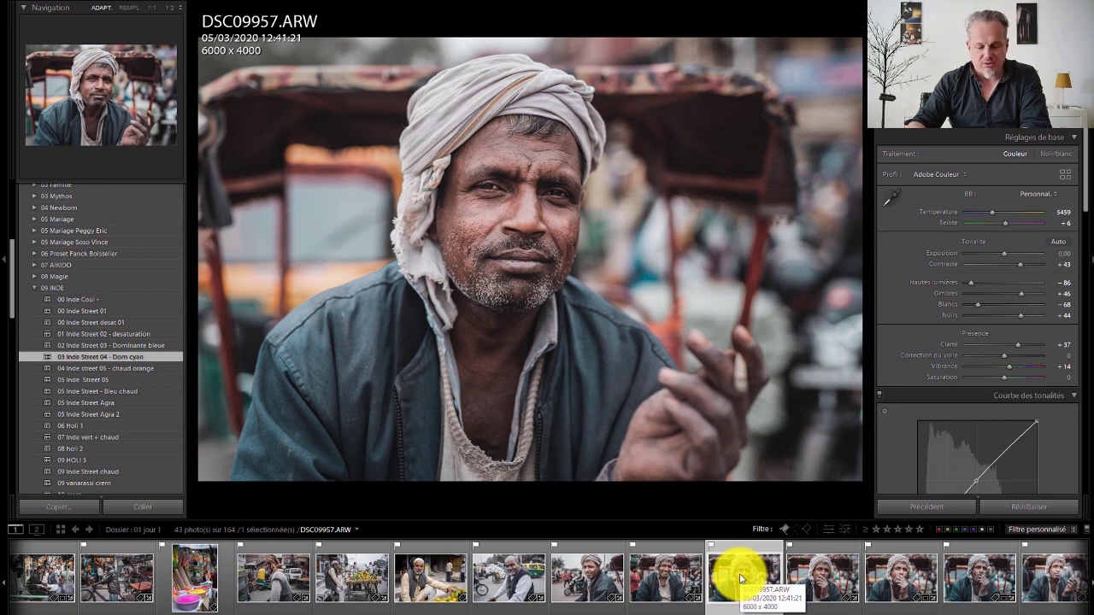
key(i)
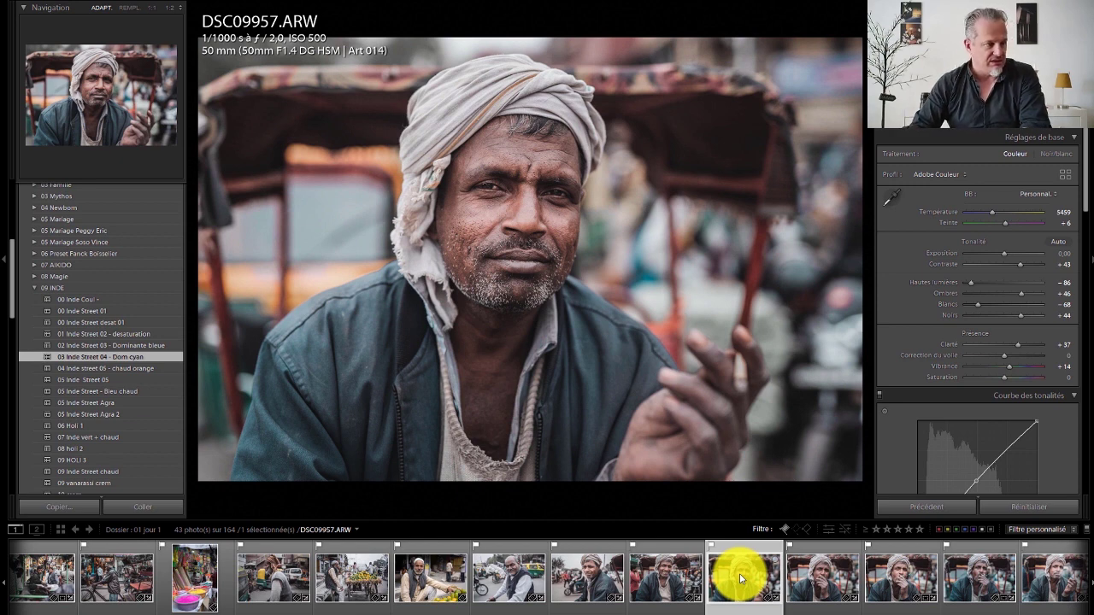
key(Left)
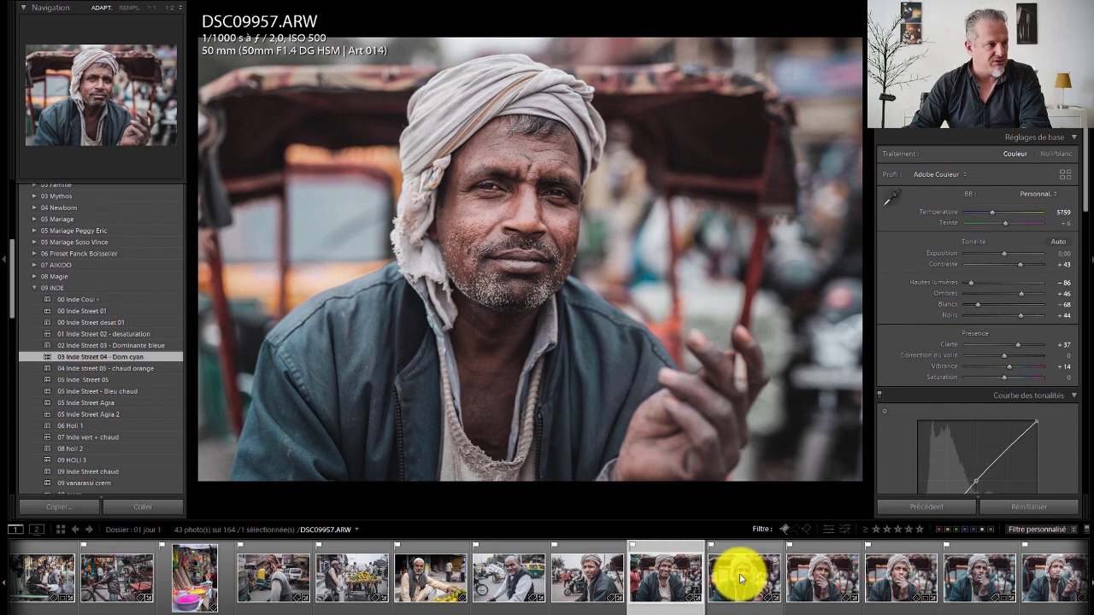
key(Left)
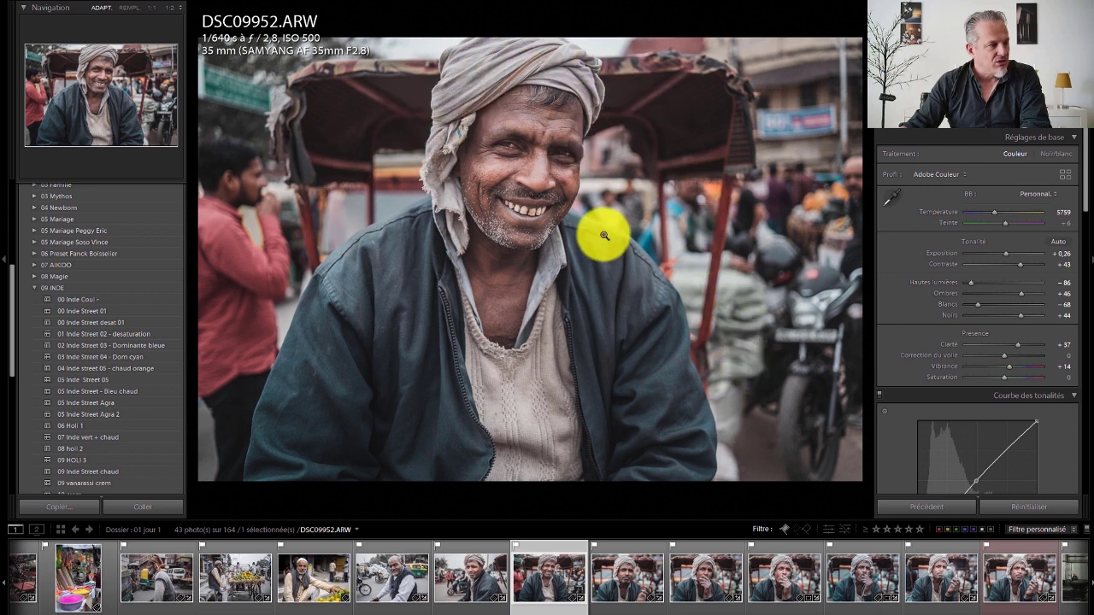
click(617, 587)
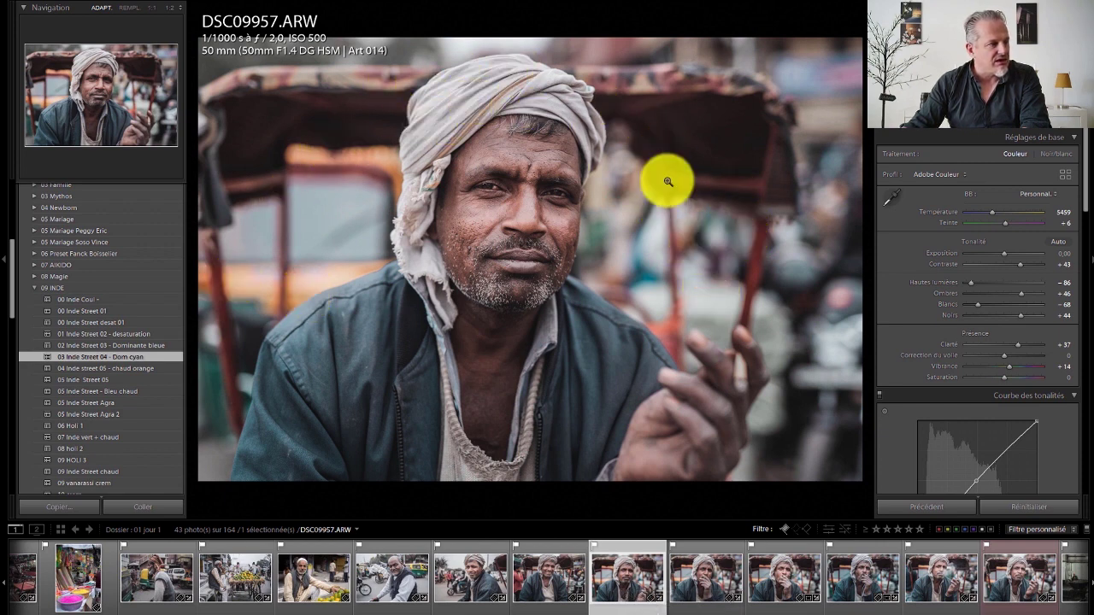
click(551, 579)
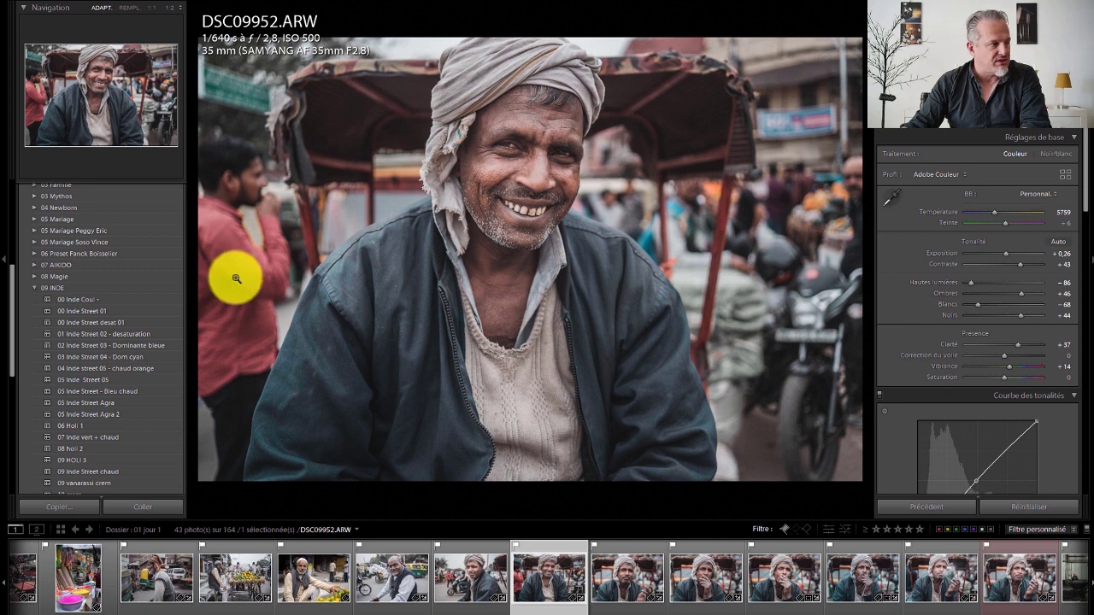
click(628, 569)
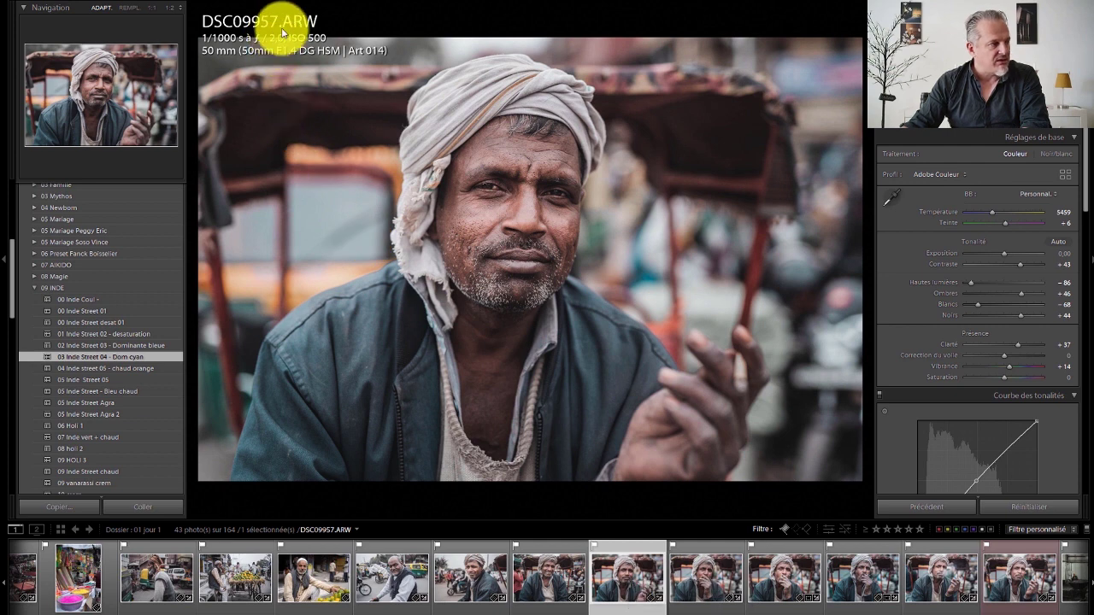
- Examine the face in DSC09957 at 1:2 magnification, from the eyes down to the beard, and return to the full-frame view
click(509, 200)
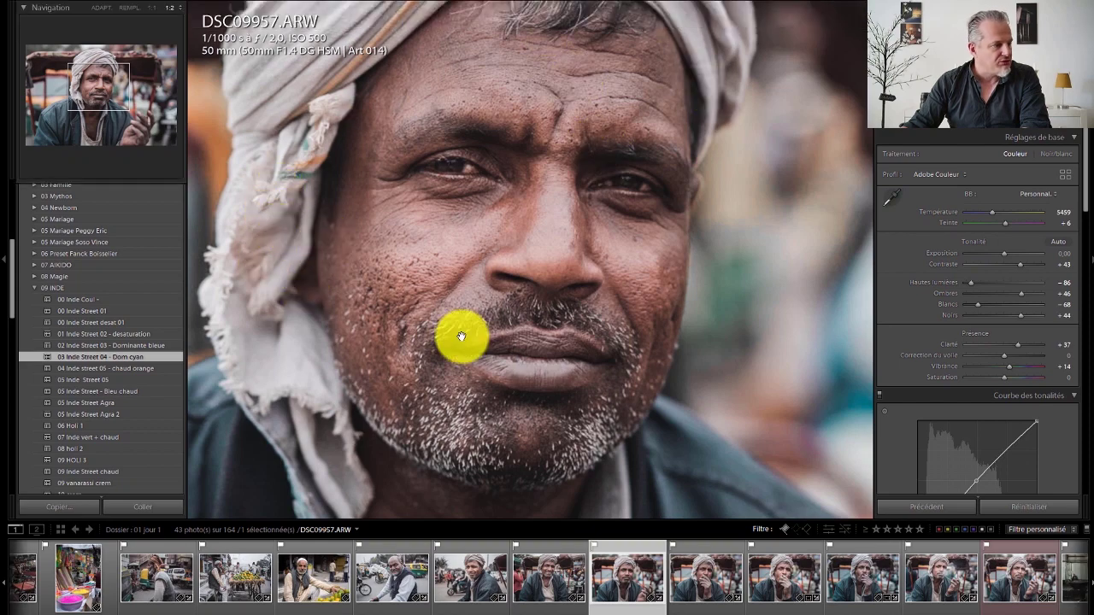
drag(463, 334, 464, 241)
click(470, 250)
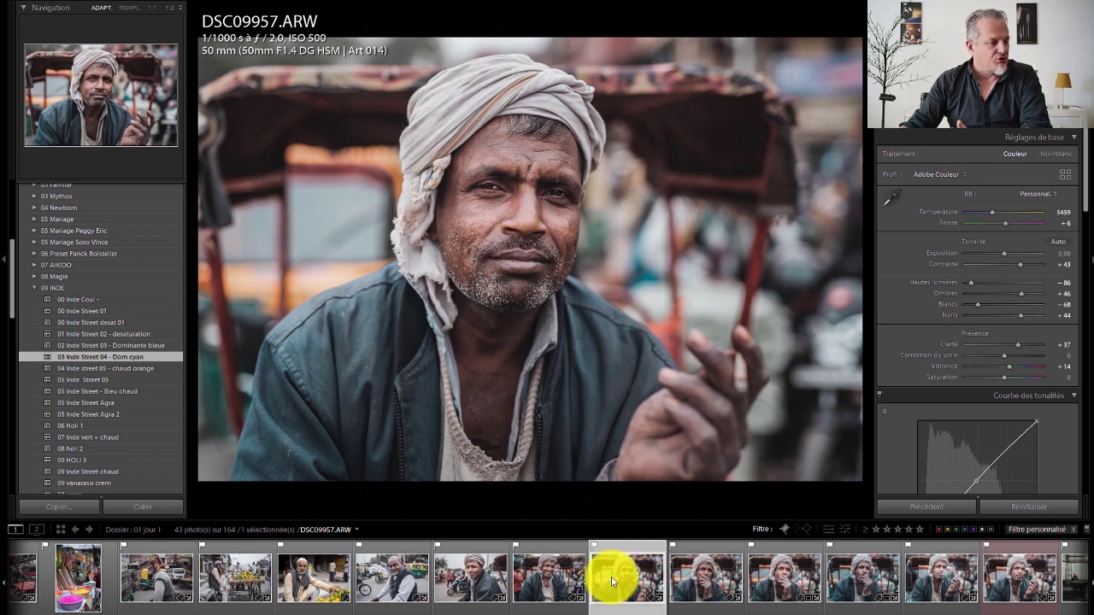
- View the smoking portraits DSC09958, DSC09959 and DSC09961 one after another
click(697, 582)
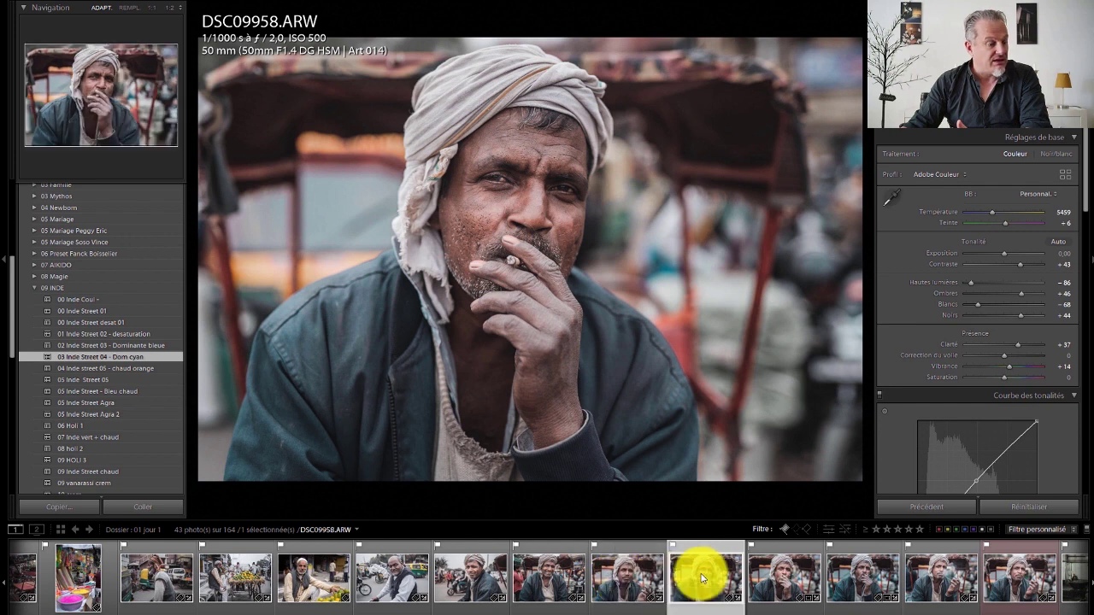
click(781, 578)
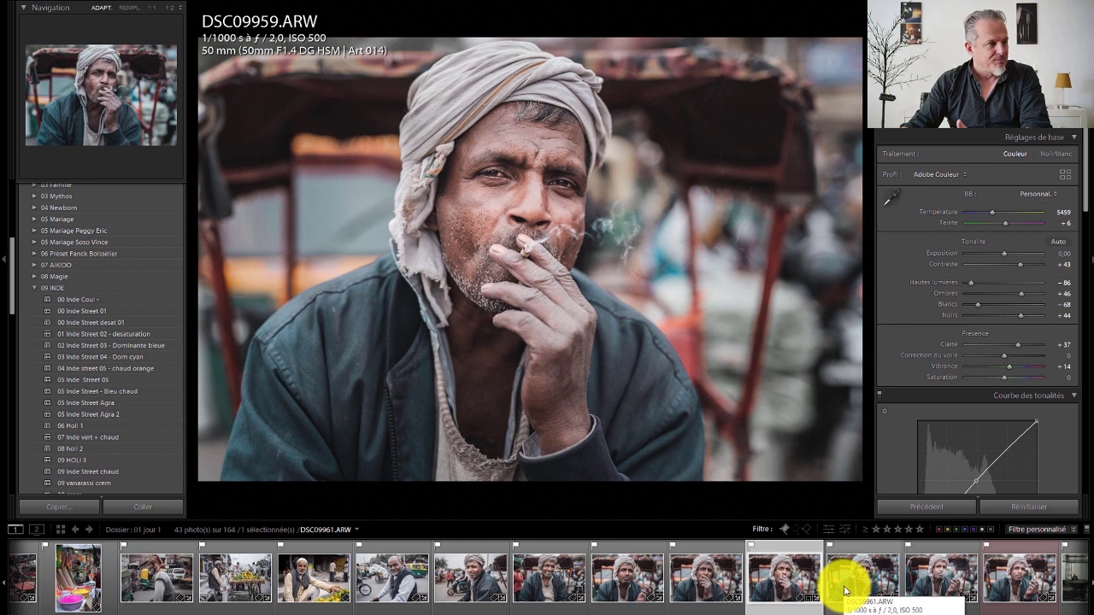
click(844, 581)
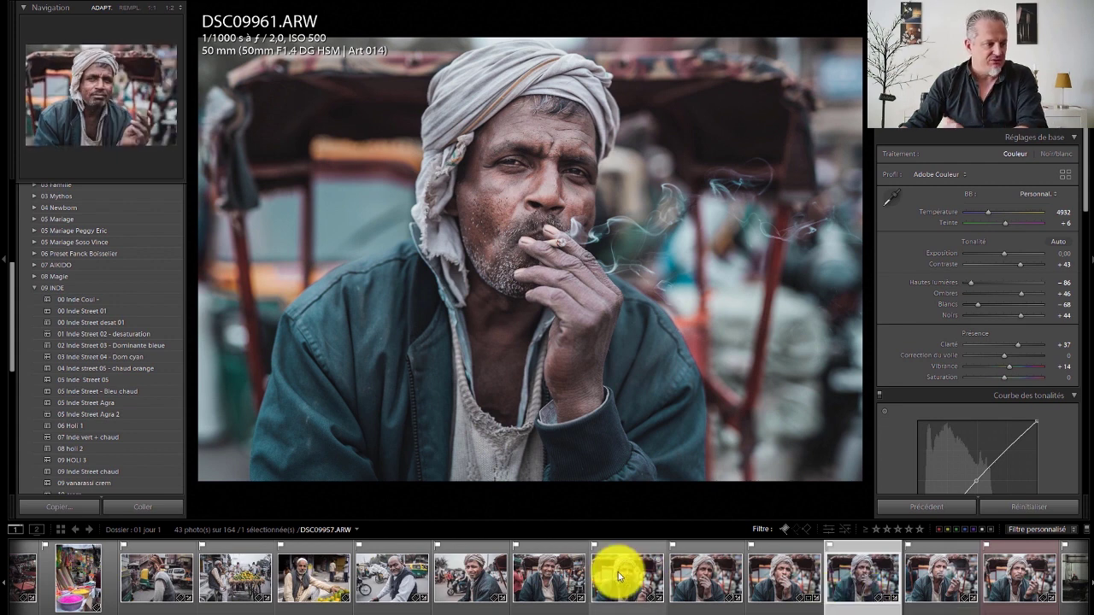
- Compare the turbaned man's portraits again, going from DSC09952 and DSC09957 through DSC09959 and DSC09963 to DSC09966
click(547, 581)
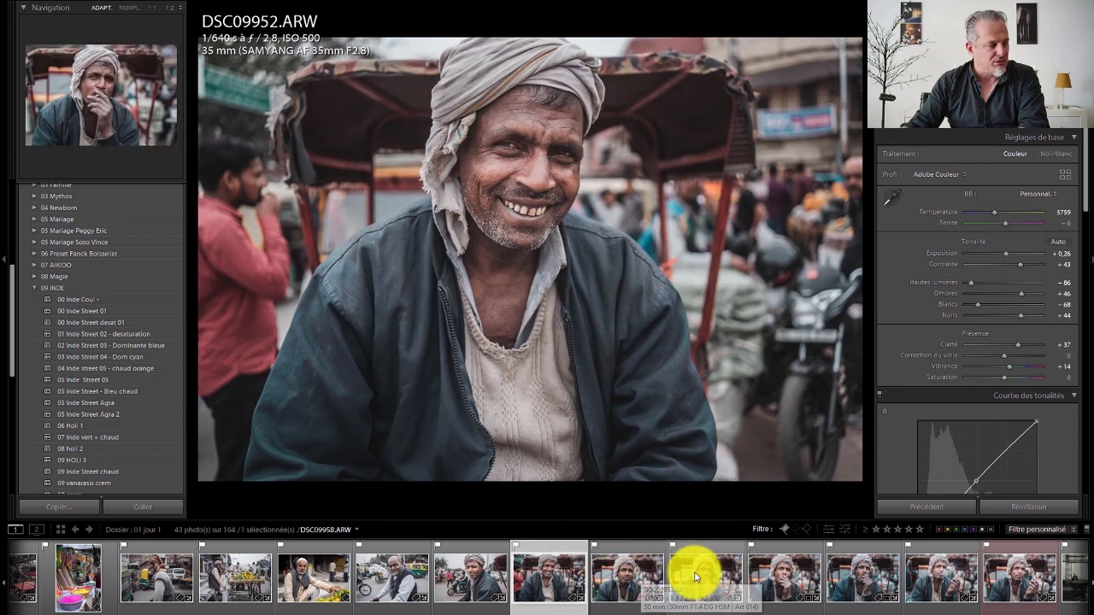
click(618, 577)
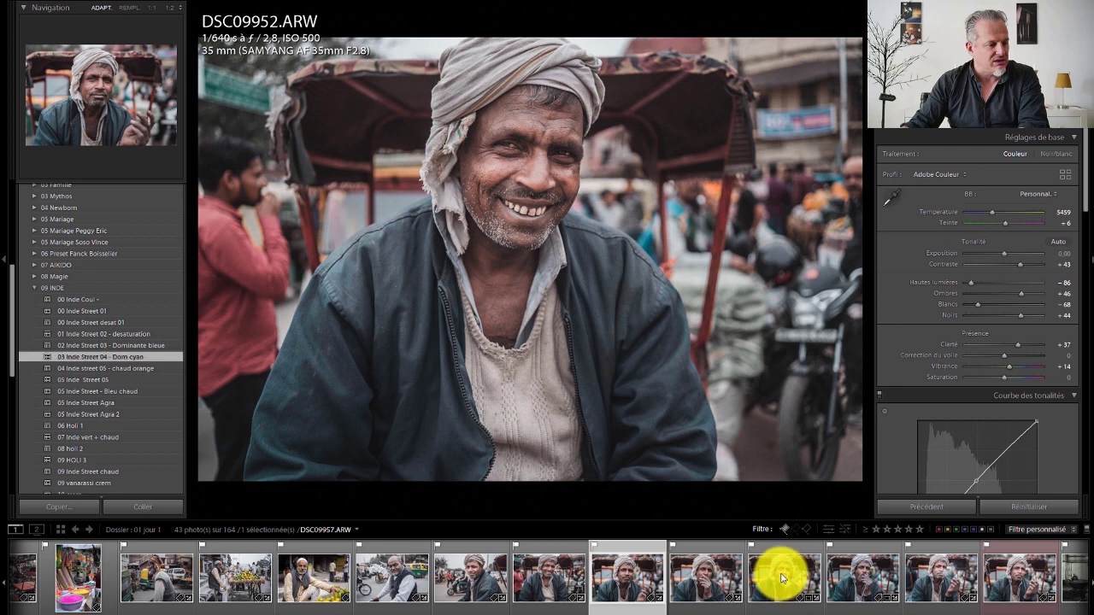
click(782, 581)
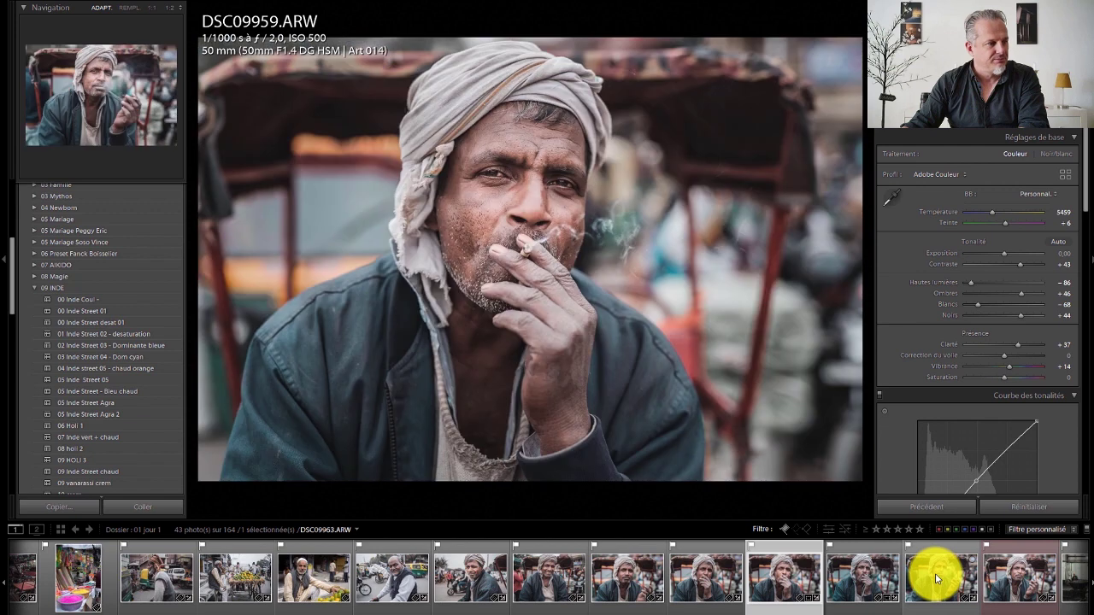
click(936, 579)
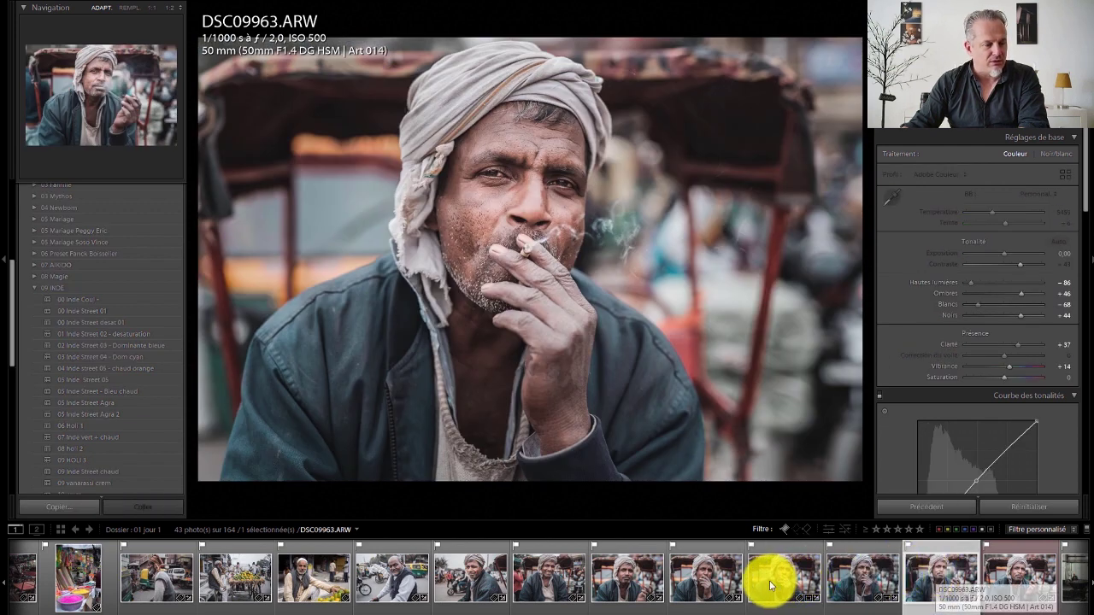
scroll(608, 590, down, 2)
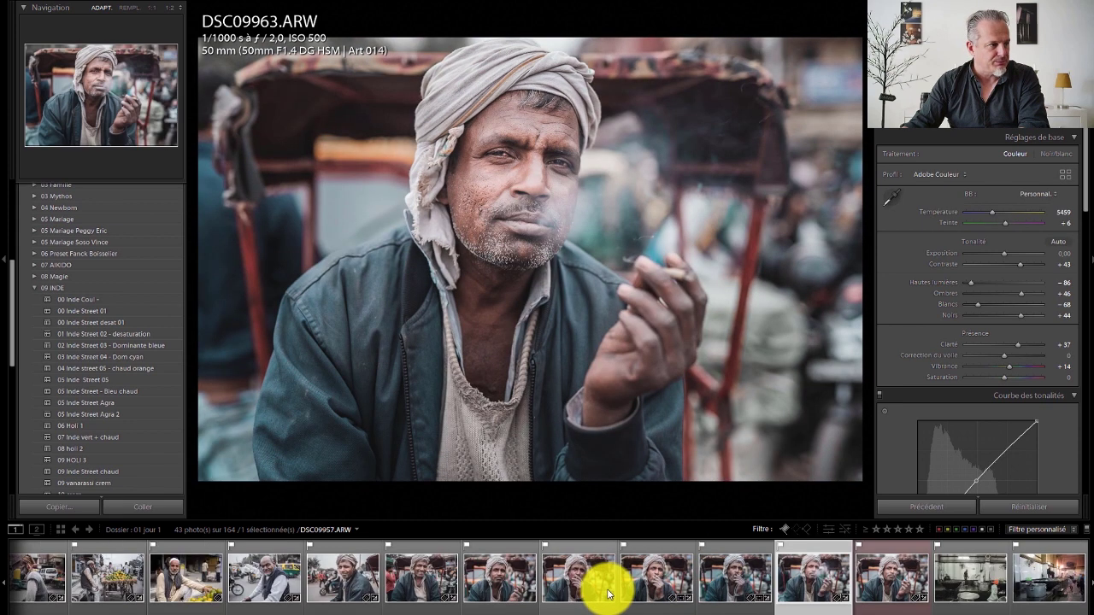
click(888, 581)
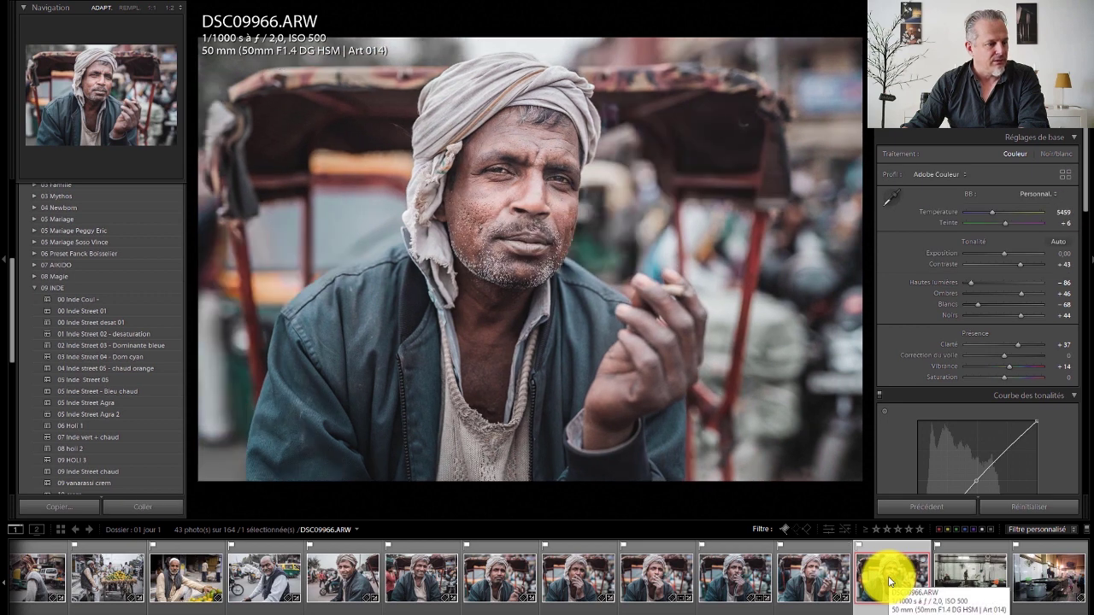
- Turn off the flag filter to show every photo in the folder, and select DSC09952 in the unfiltered series
click(787, 533)
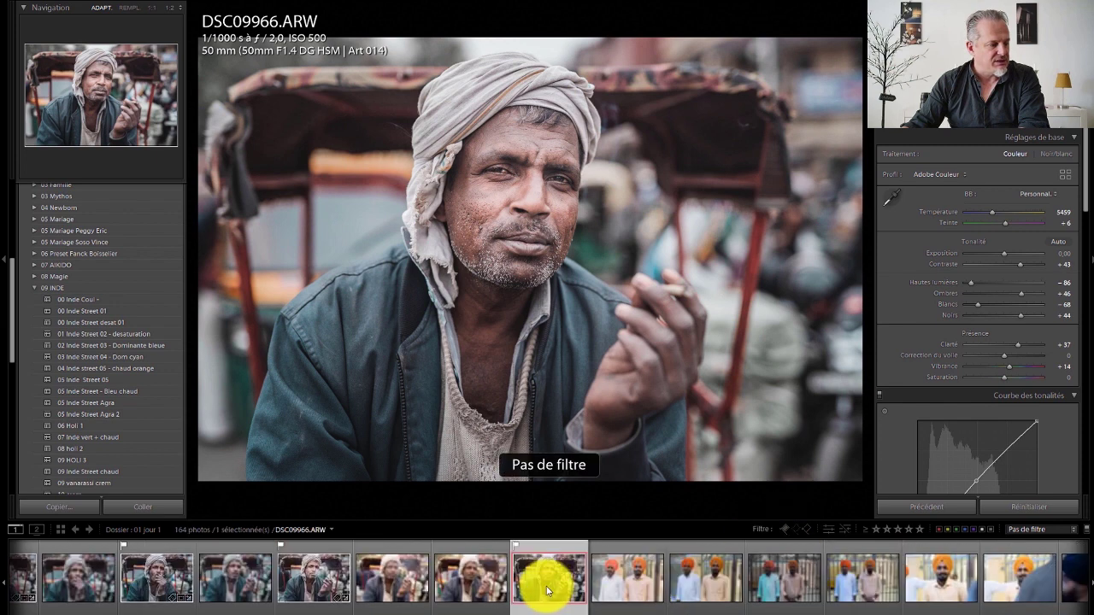
scroll(556, 588, up, 4)
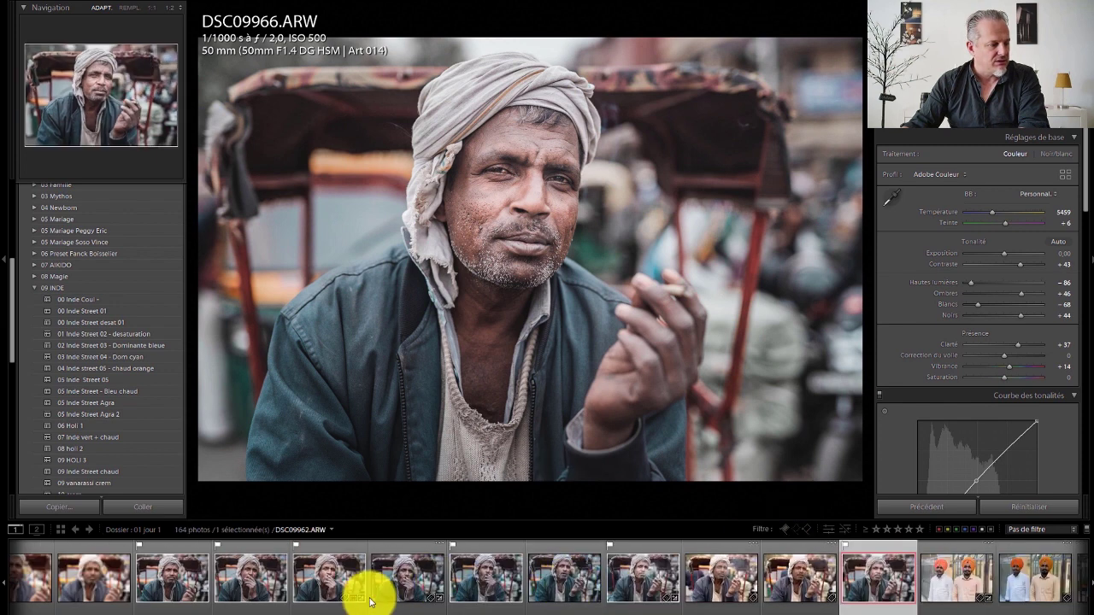
scroll(379, 595, up, 4)
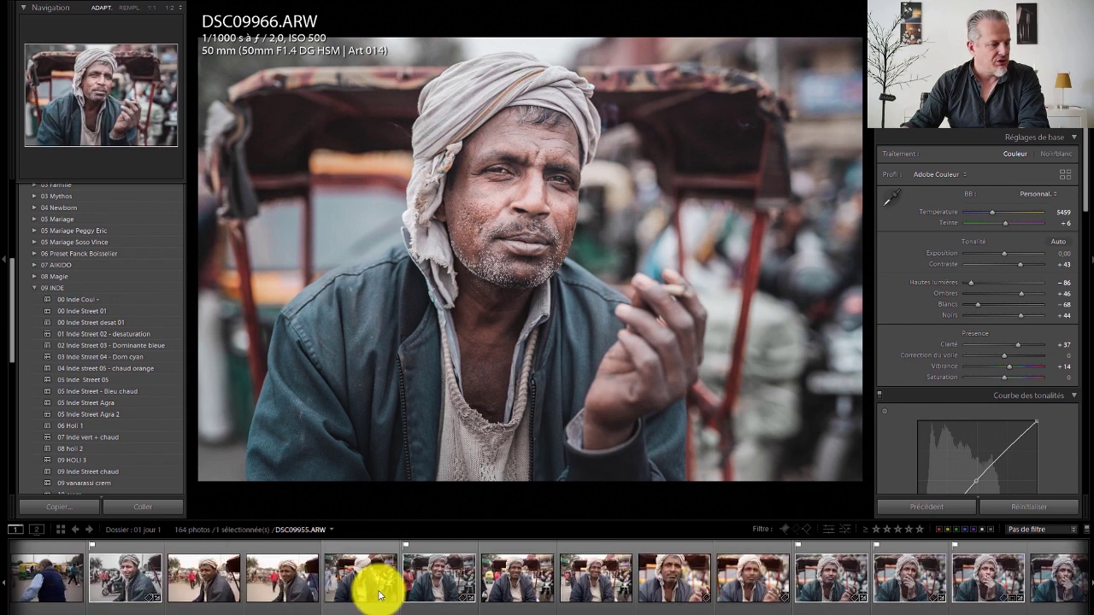
click(439, 584)
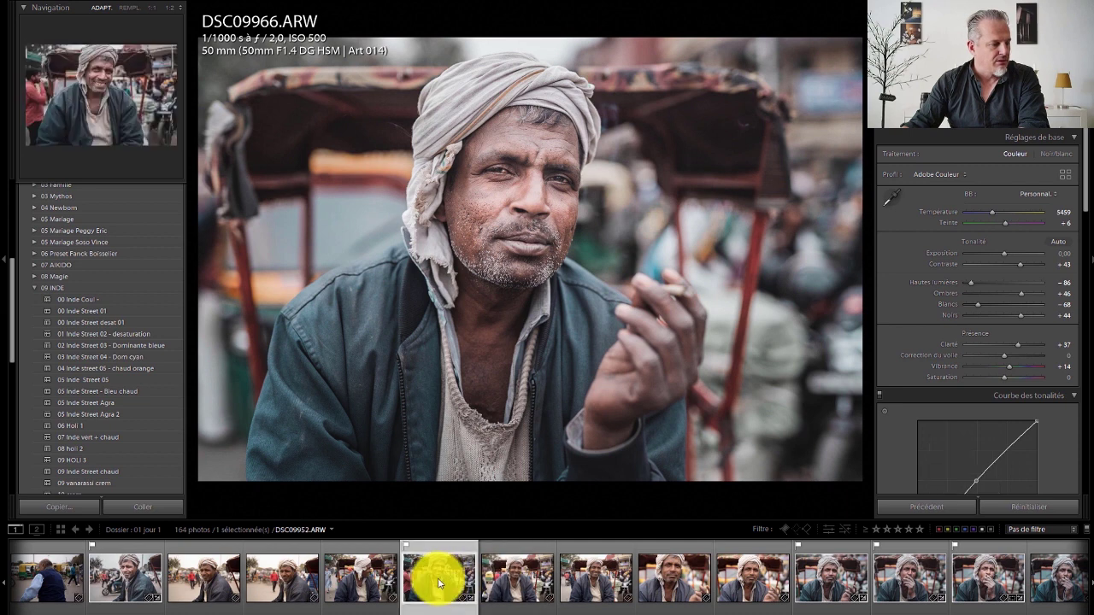
- Go through the consecutive shots of the turbaned man from DSC09948 to DSC09951
click(135, 568)
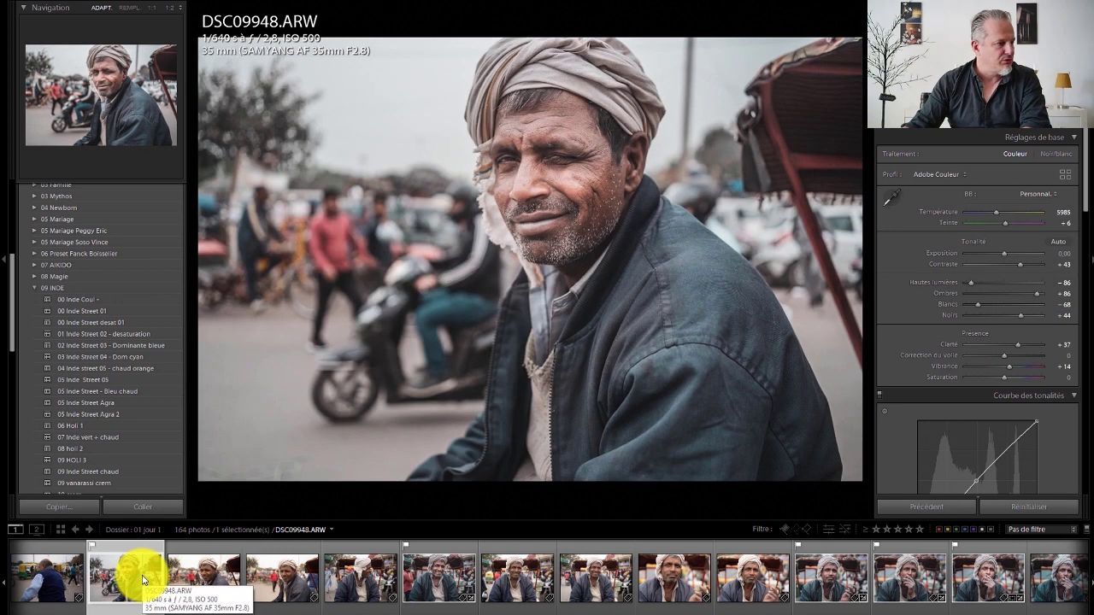
key(Right)
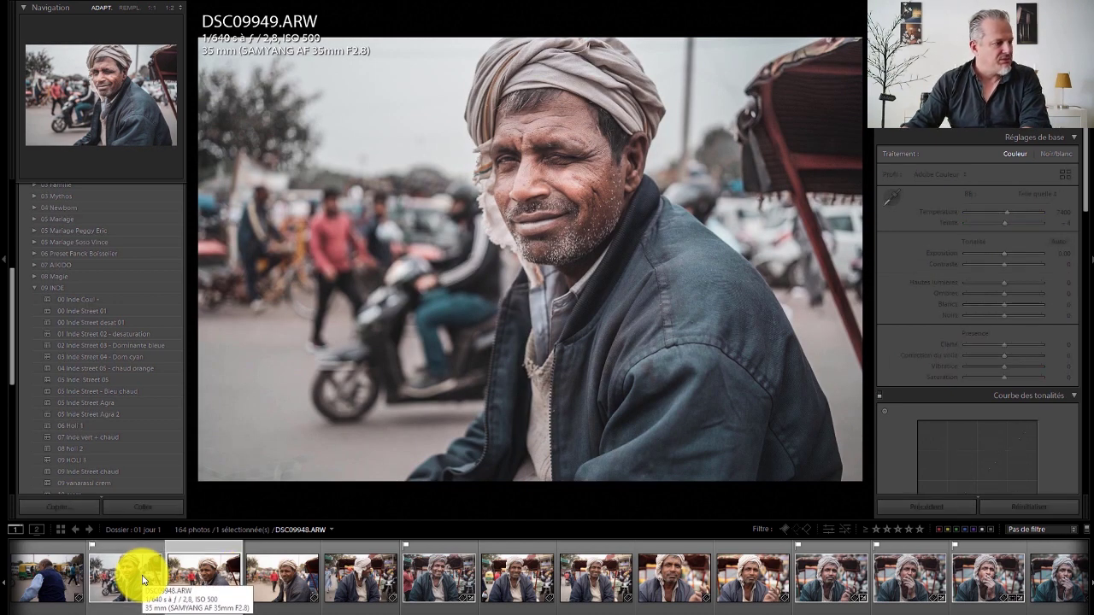
key(Right)
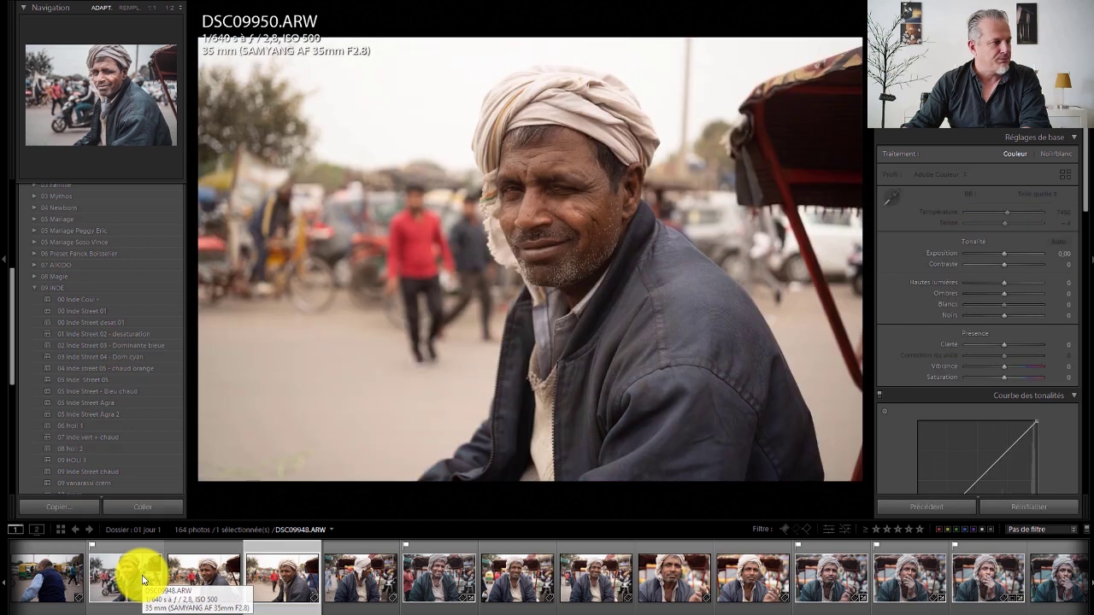
key(Right)
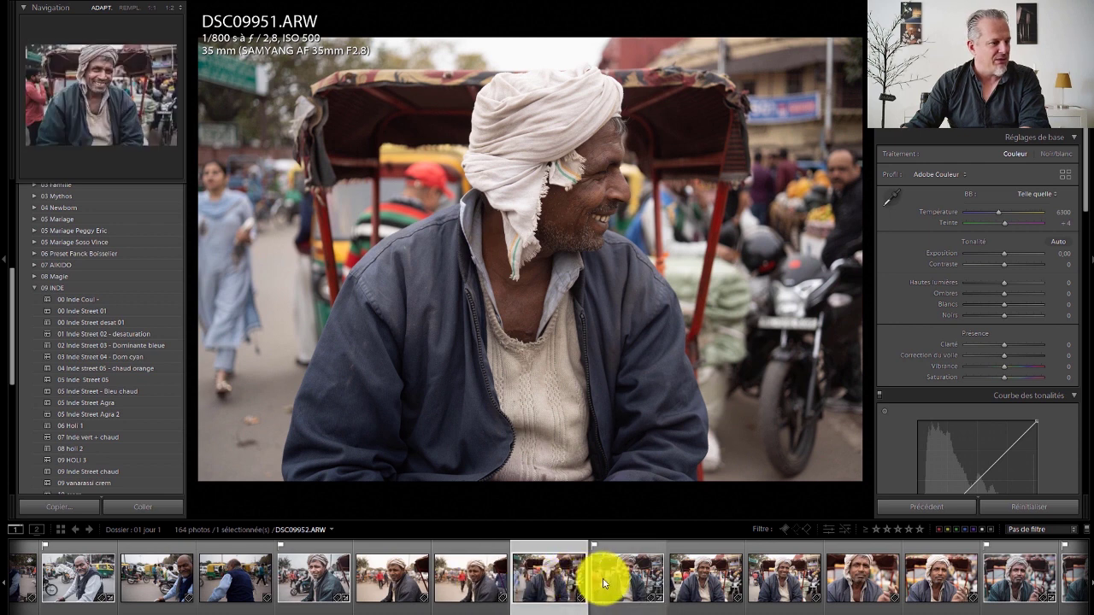
- Go through the turbaned man's remaining 35 mm shots, from DSC09952 to DSC09954
click(602, 584)
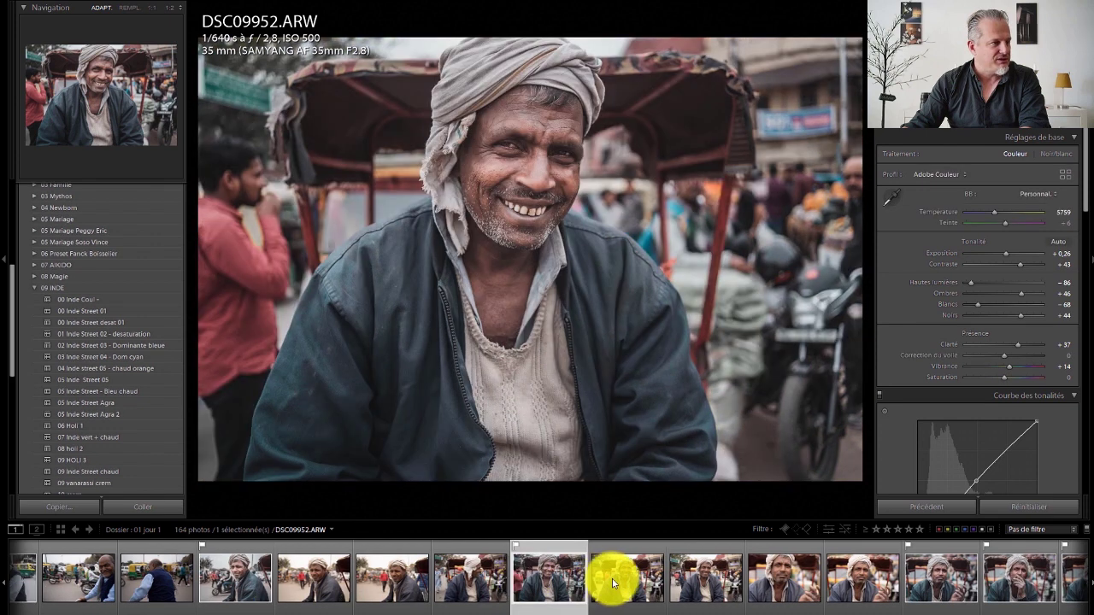
click(619, 583)
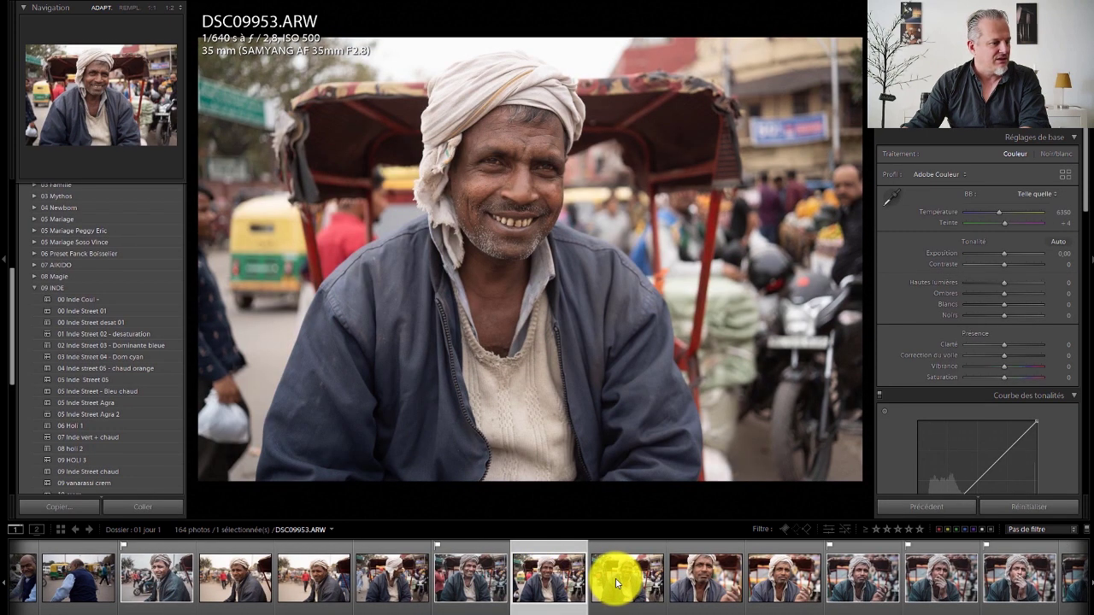
click(615, 584)
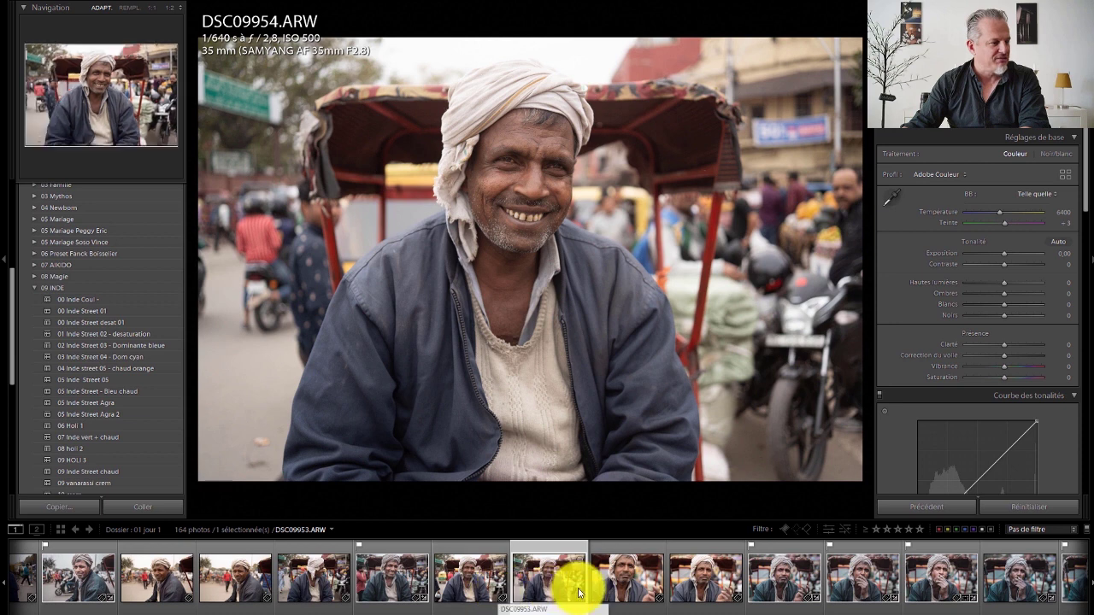
- View the first 50 mm portraits of the turbaned man one after another, from DSC09955 to DSC09958
click(620, 581)
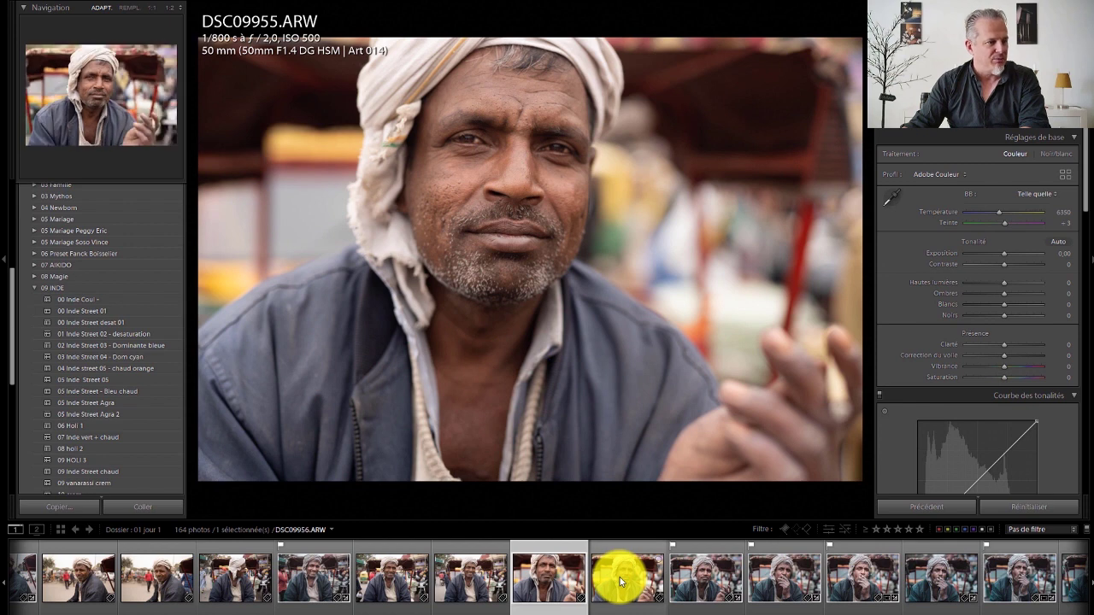
click(620, 582)
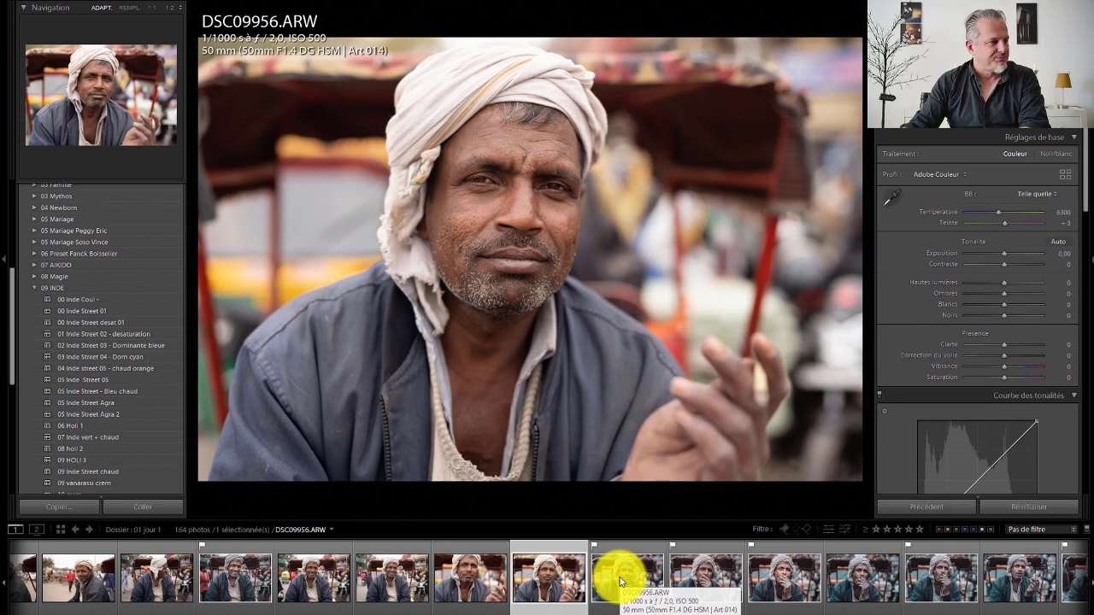
click(621, 581)
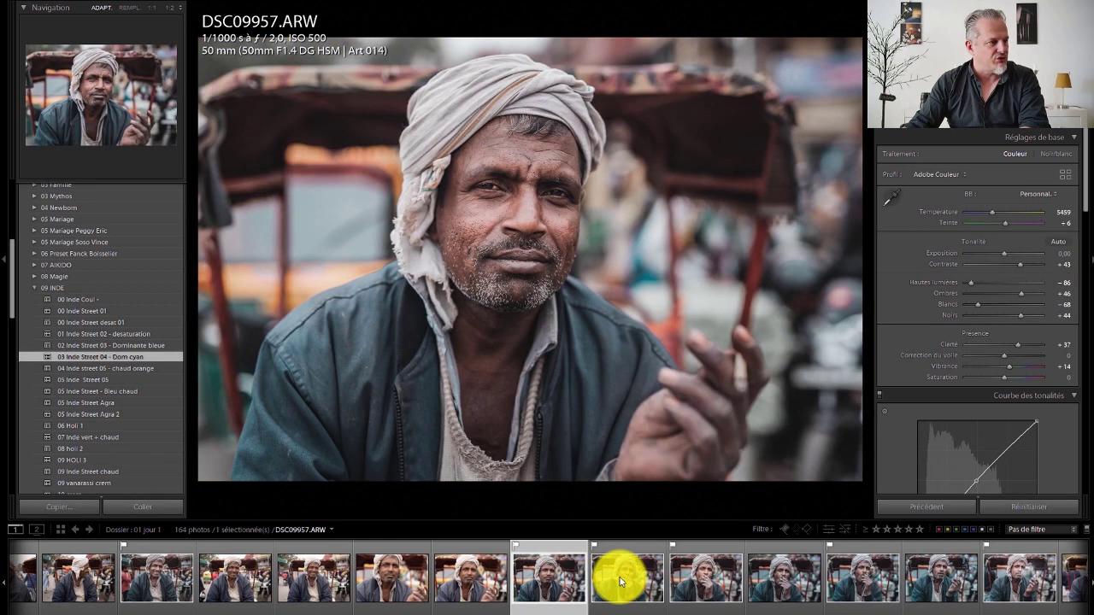
click(621, 582)
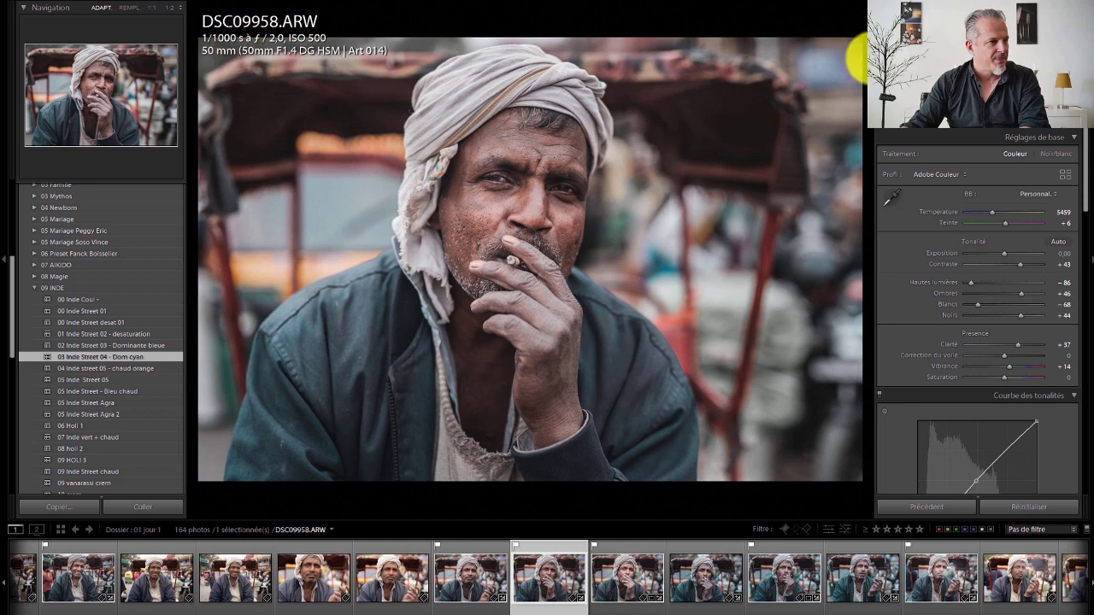
- Compare the smoking portraits DSC09958 and DSC09959, and continue through DSC09960 and DSC09961 to DSC09962
click(625, 596)
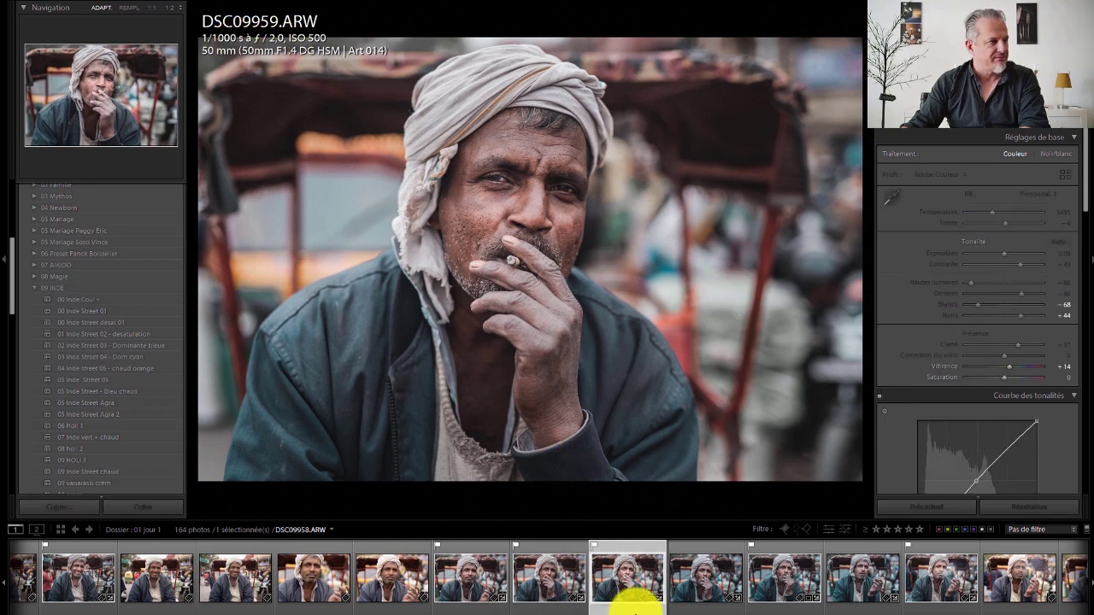
key(Left)
click(637, 609)
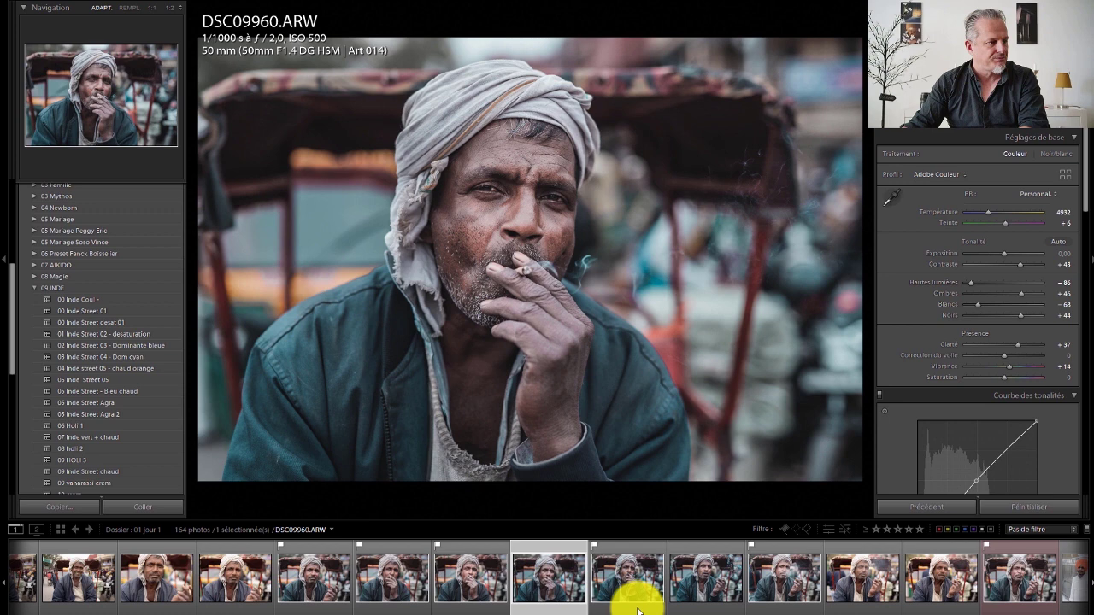
click(637, 609)
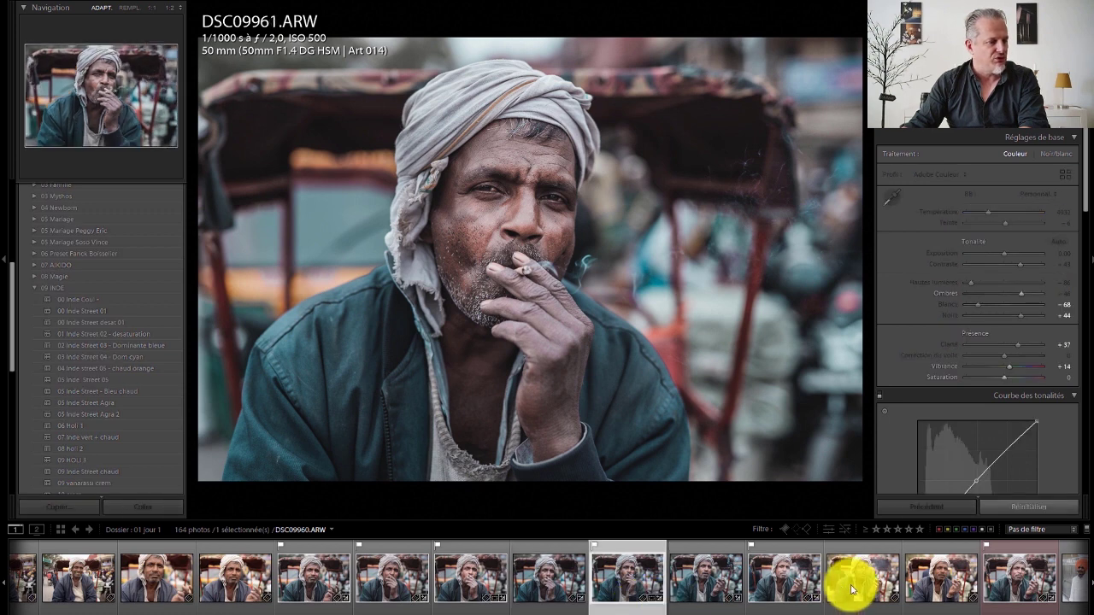
key(Right)
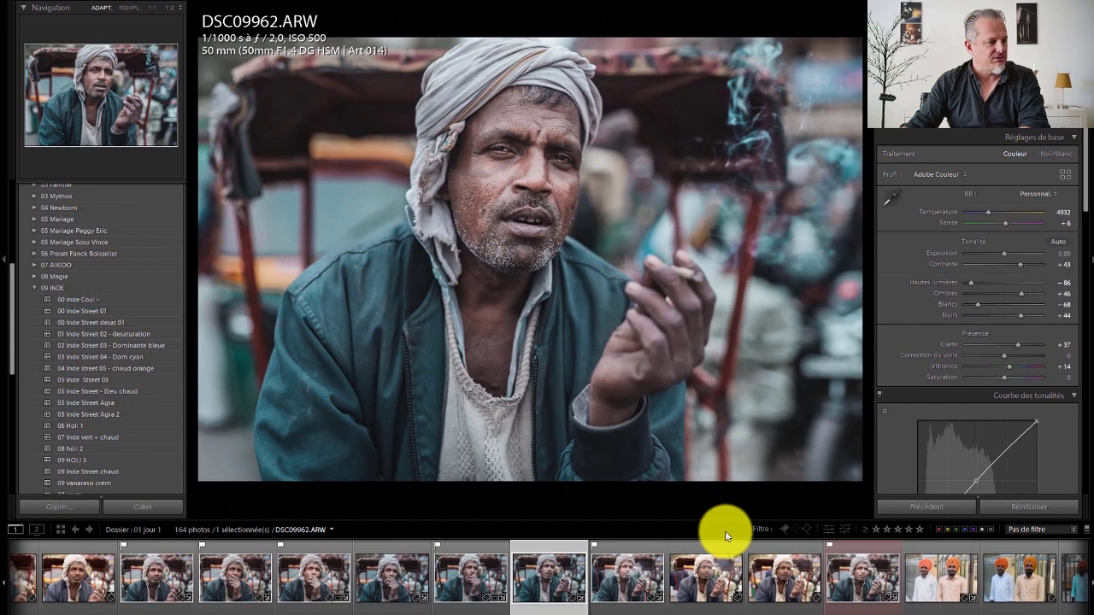
- Go back to DSC09961 and compare it with DSC09959 and the flagged frame right after DSC09962
key(Left)
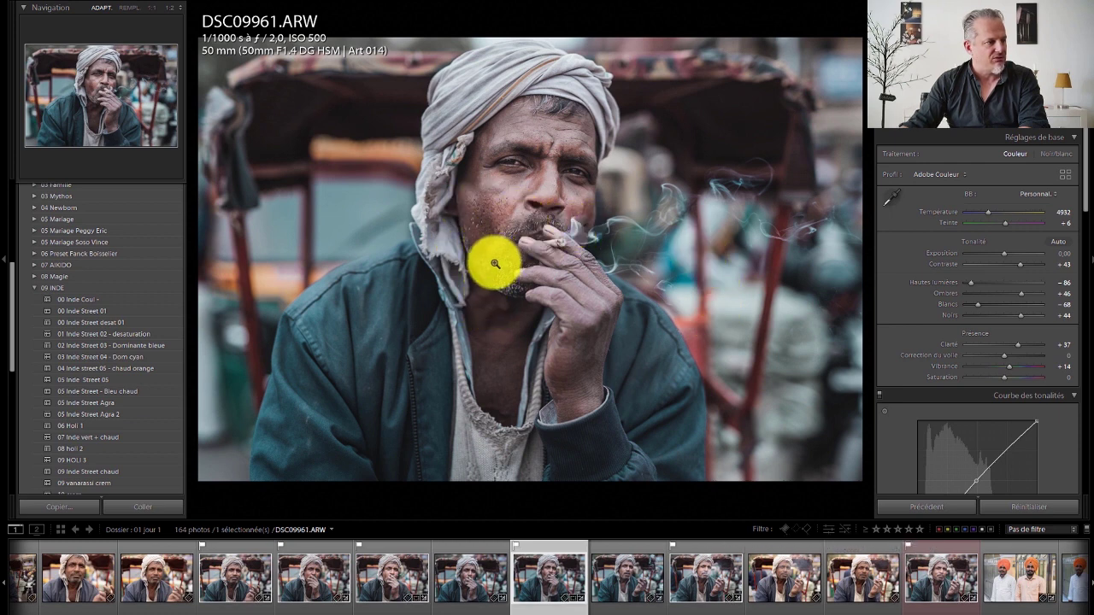
click(382, 580)
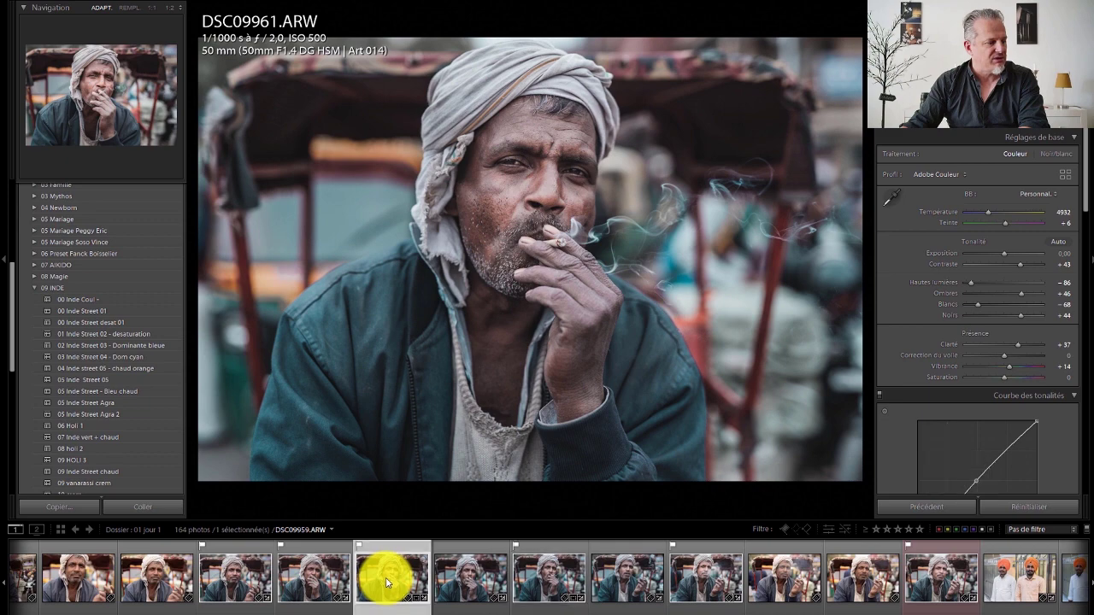
click(701, 579)
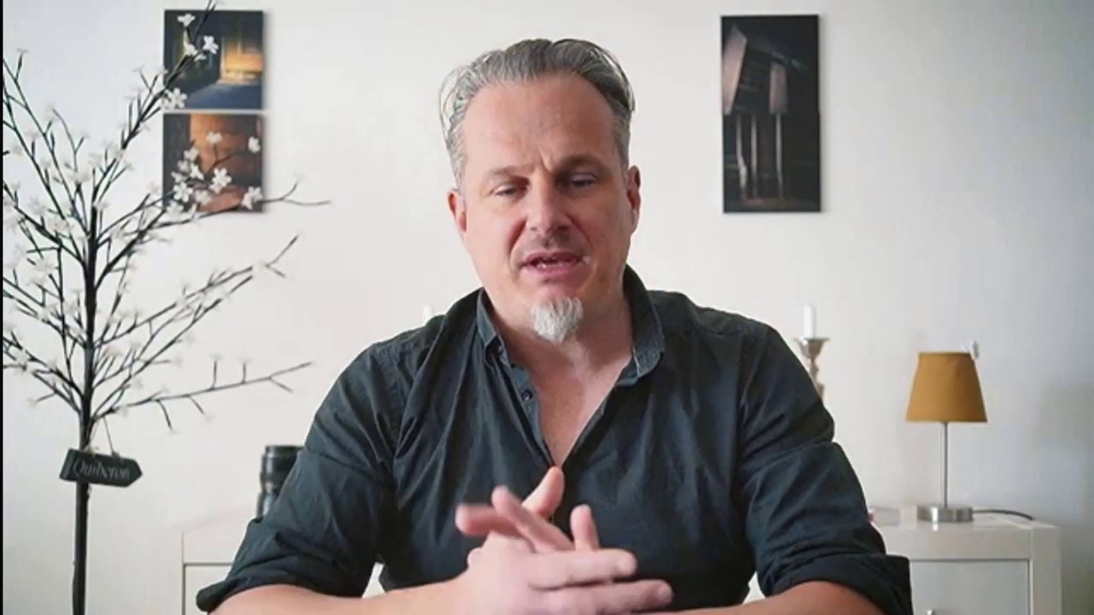